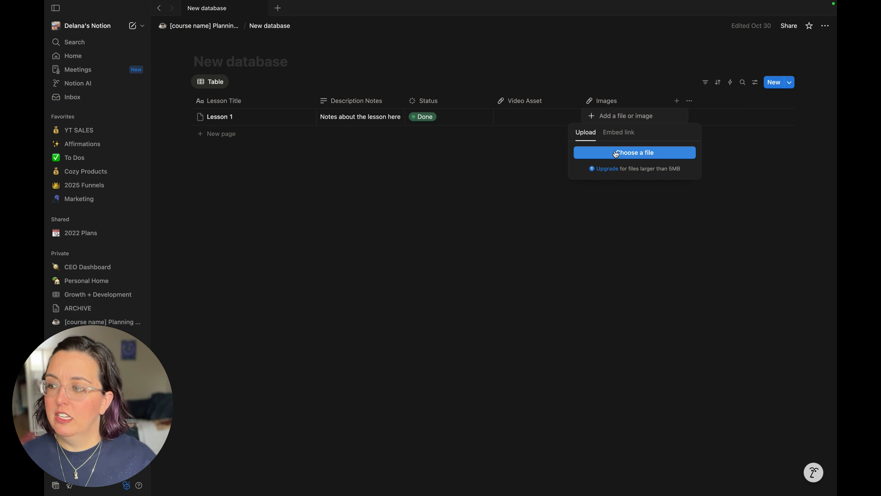
click(615, 154)
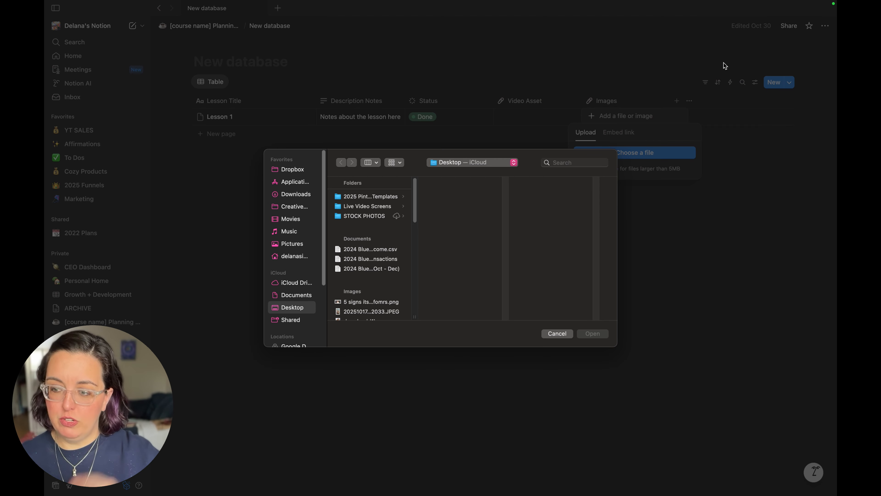
click(557, 334)
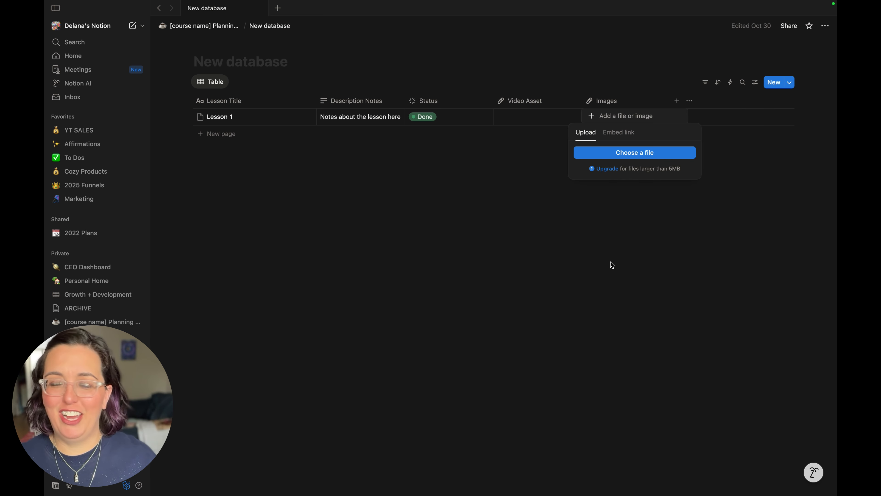
click(570, 255)
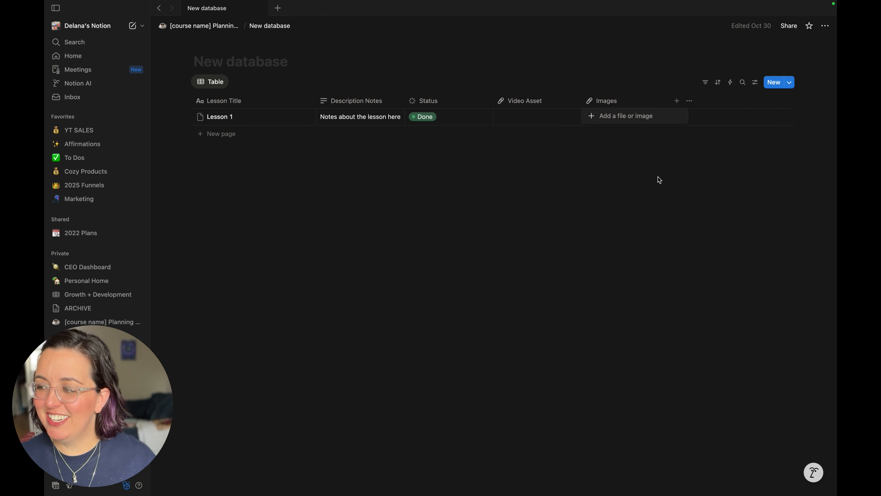
key(Escape)
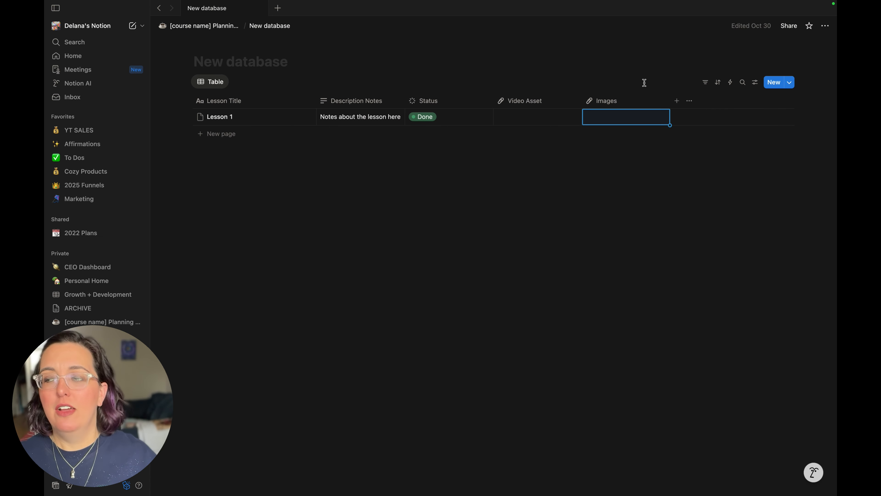
Step: Add a URL property named "Canva Files" to the lesson database after the Images column
click(677, 102)
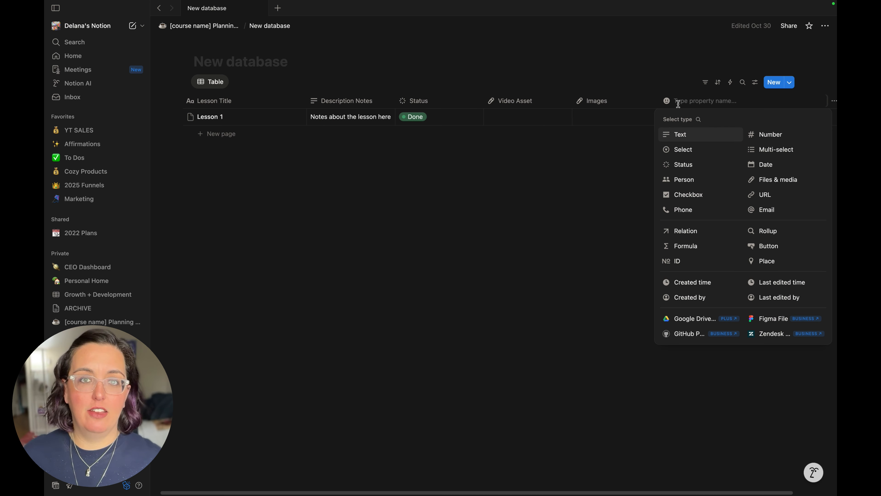
click(577, 194)
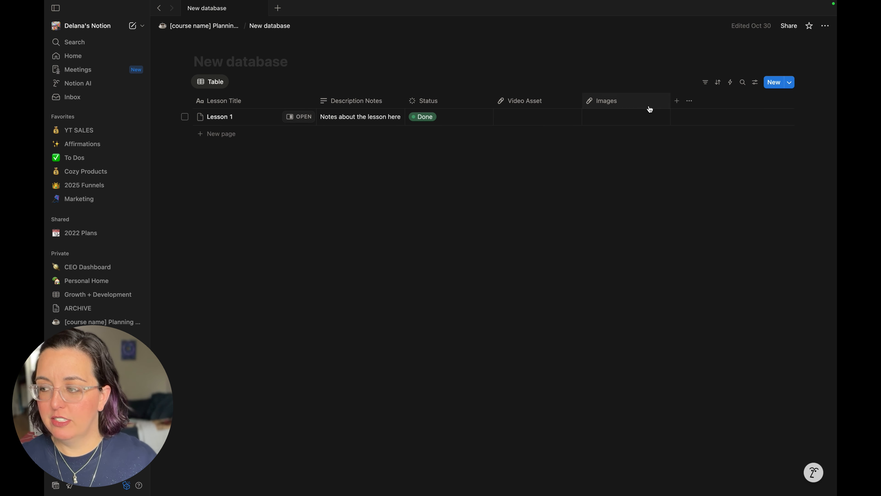
click(677, 103)
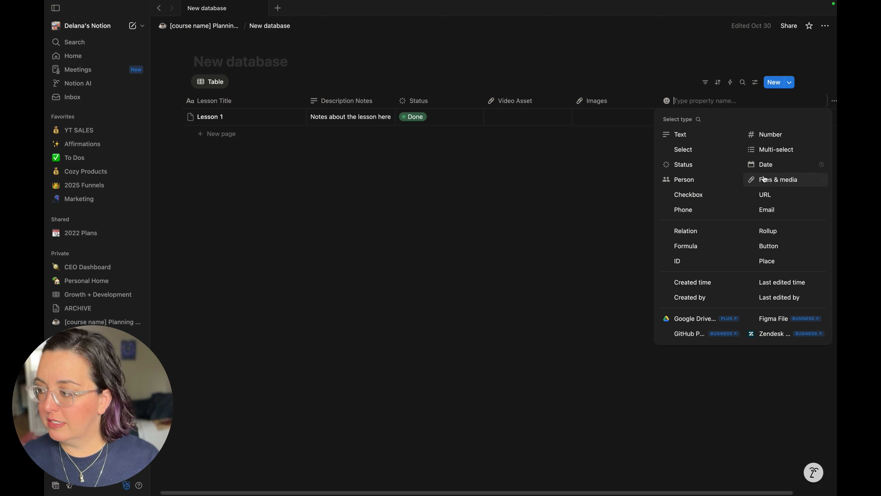
click(759, 196)
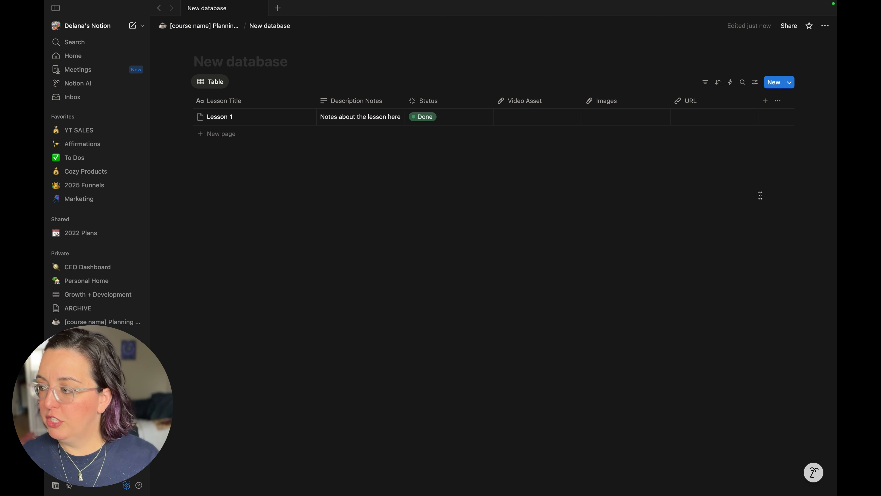
click(698, 108)
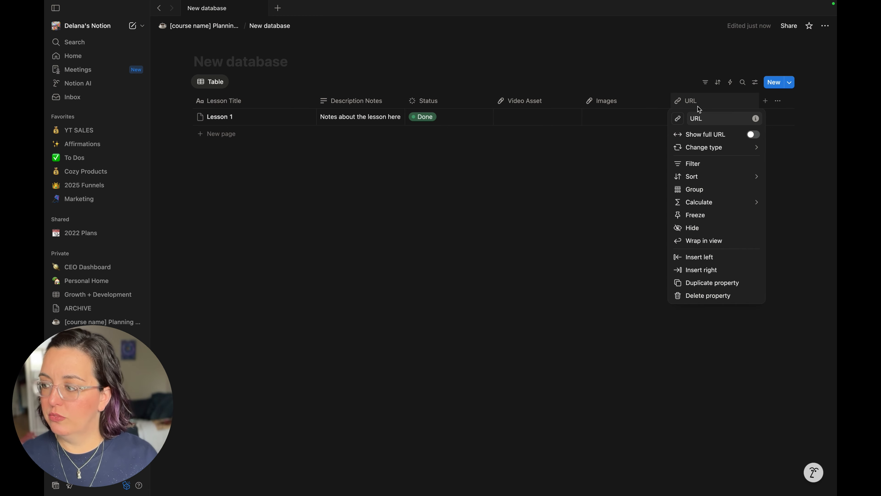
double_click(707, 117)
text(Canva Files)
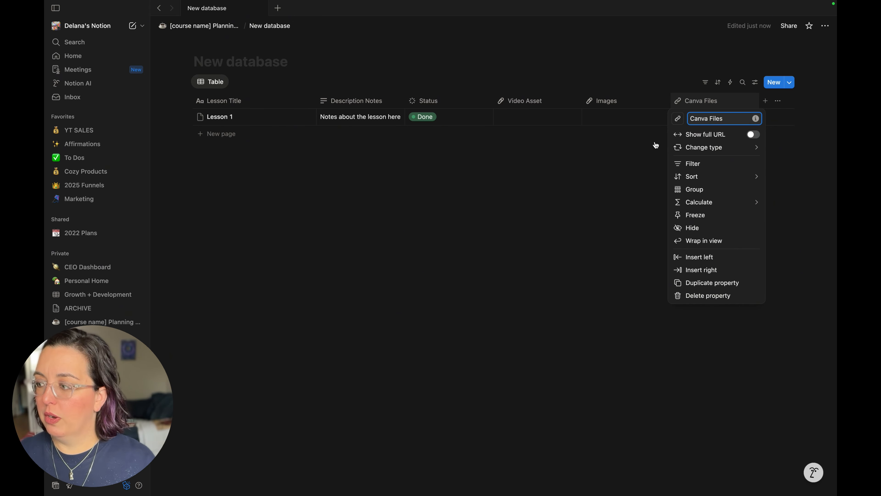
key(Return)
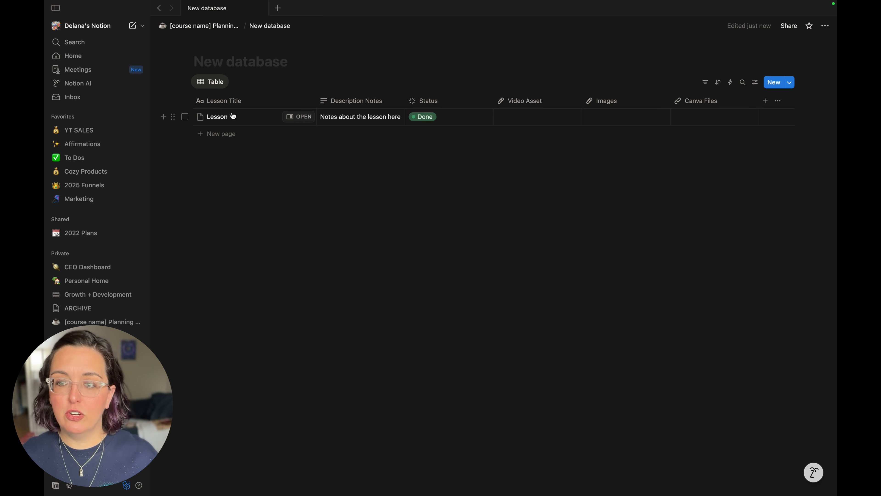
Step: Open the Lesson 1 page in side peek and write "Paste or write script here." in its body
click(301, 119)
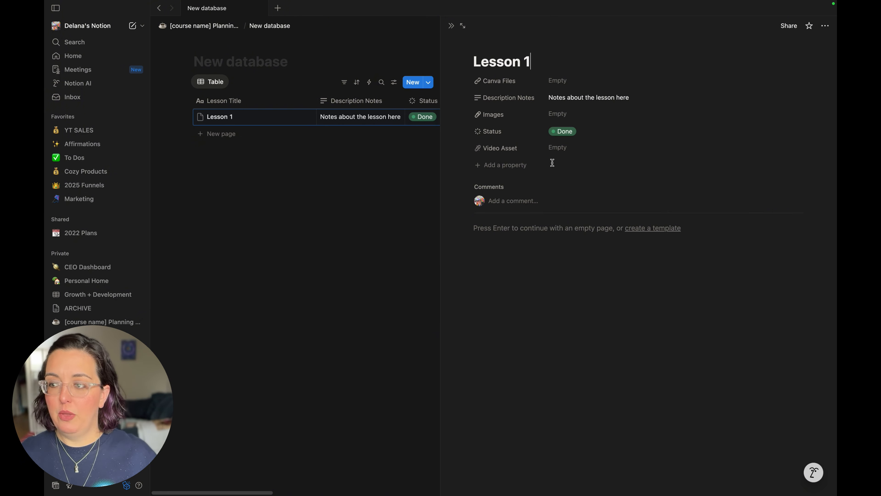
click(490, 229)
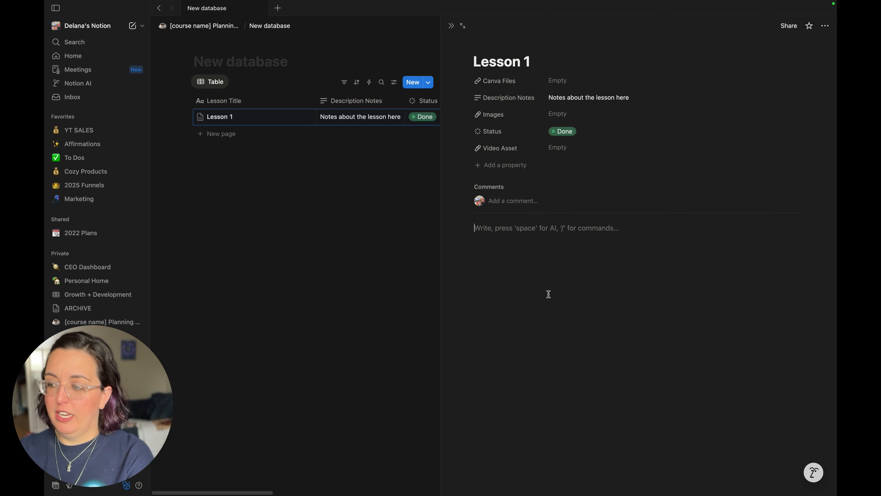
text(Paste or wri)
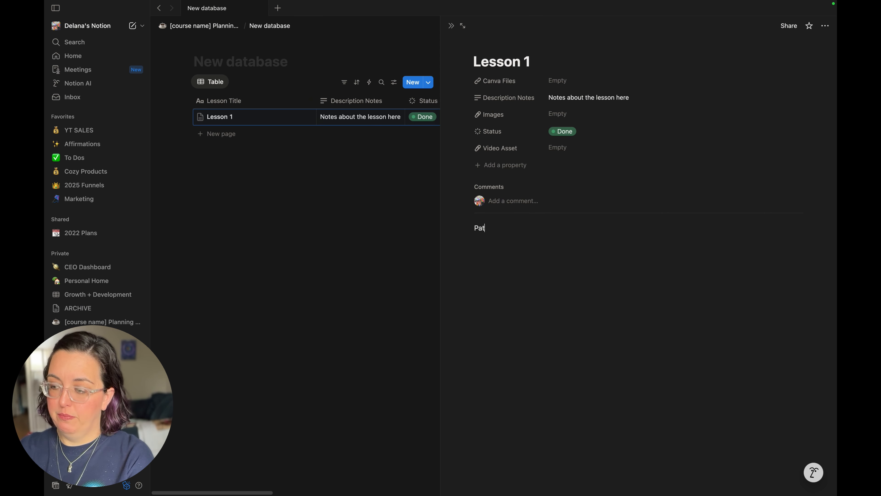
text(t)
key(BackSpace)
key(BackSpace)
key(BackSpace)
key(BackSpace)
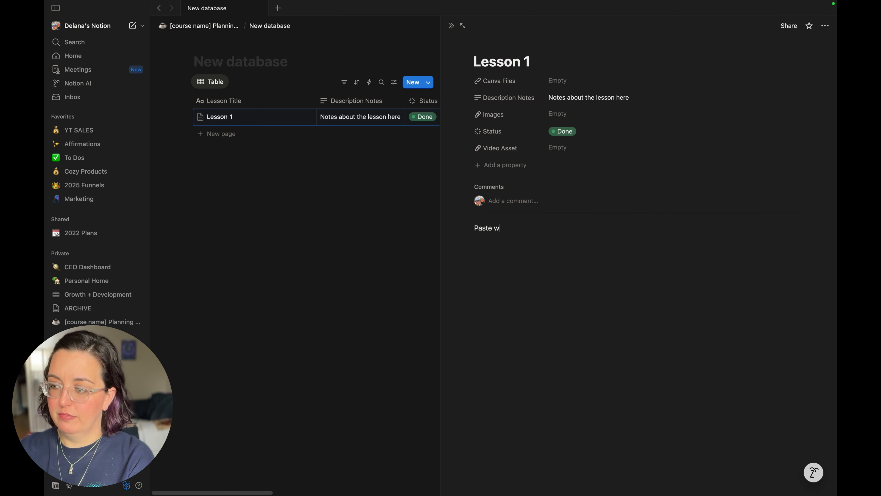
text(or write script here.)
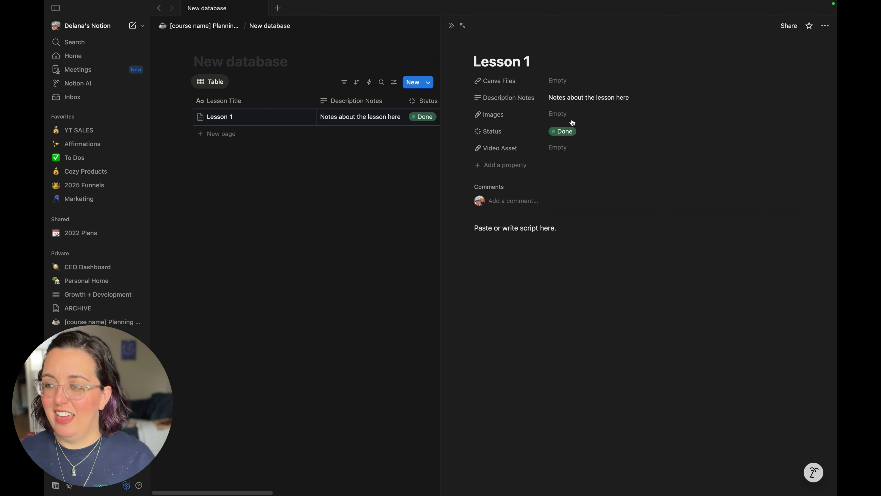
Step: Insert a to-do list below the script text on the Lesson 1 page with the first item "edit video"
key(Return)
text(/)
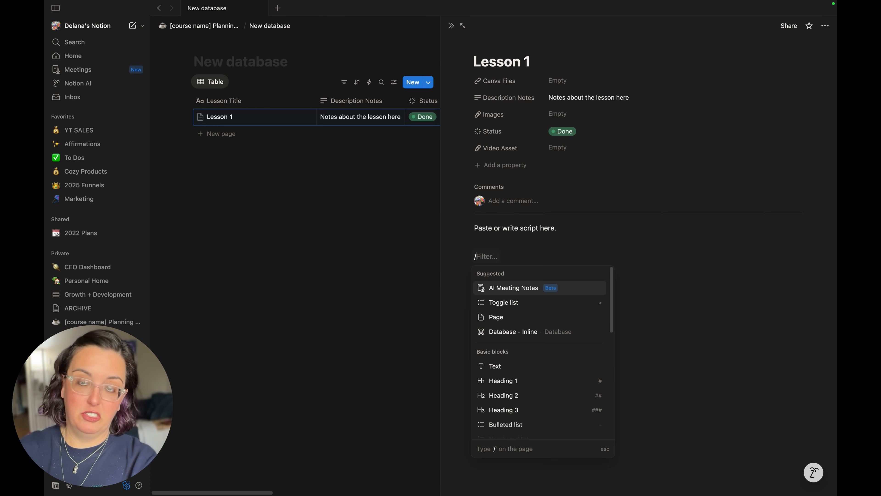
text(chec)
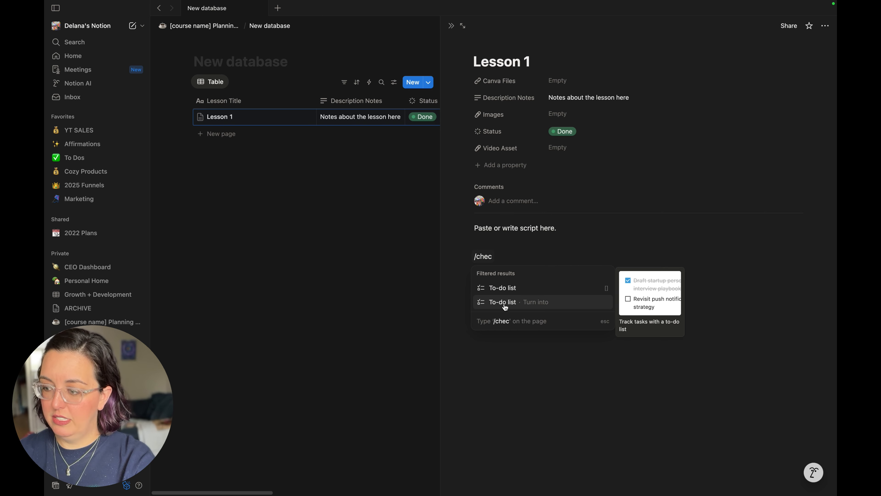
click(501, 287)
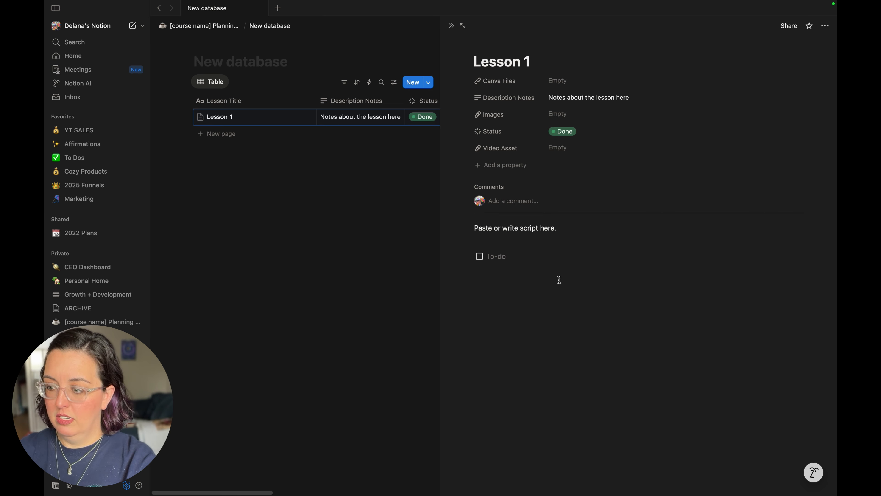
text(ed)
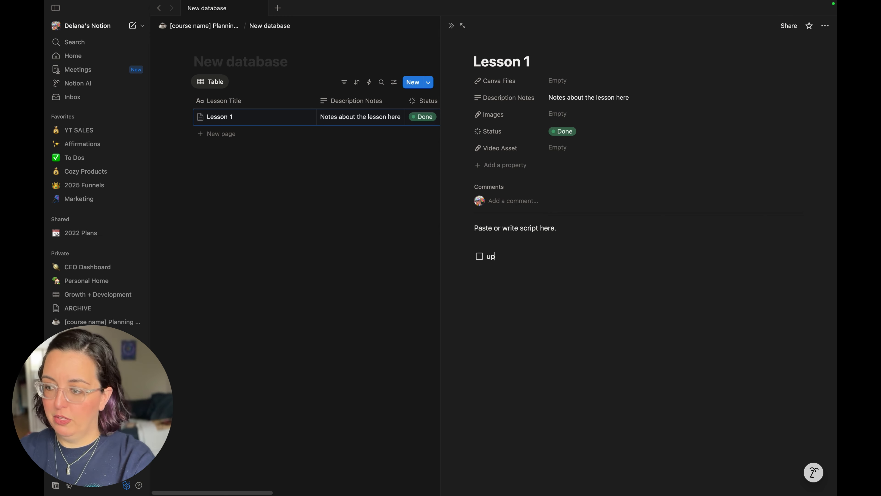
key(BackSpace)
key(BackSpace)
text(edit video)
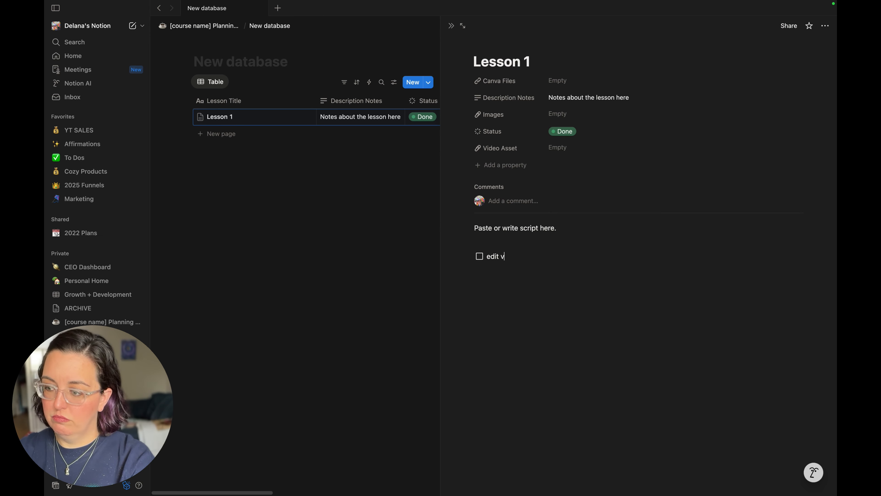
Step: Add the to-do items "upload video", "create thumbnail" and "add homework to lesson" to the Lesson 1 checklist
key(Return)
text(upload video)
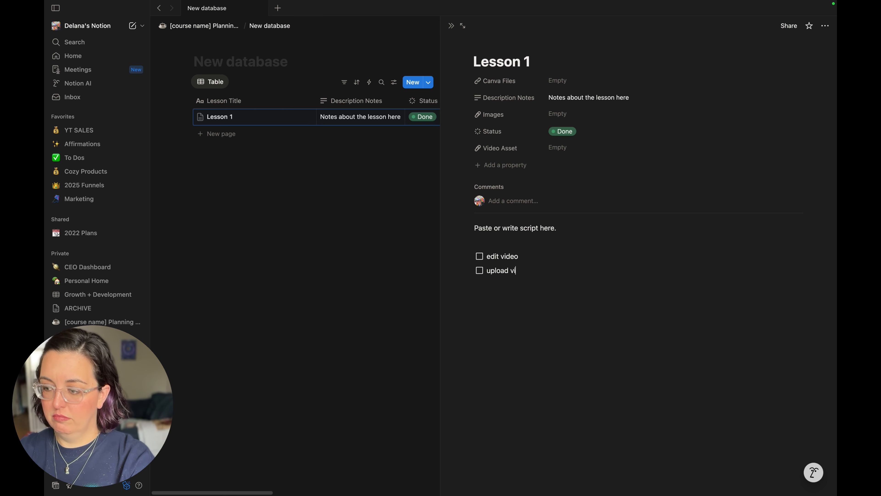
key(Return)
text(create )
text(thumbnail)
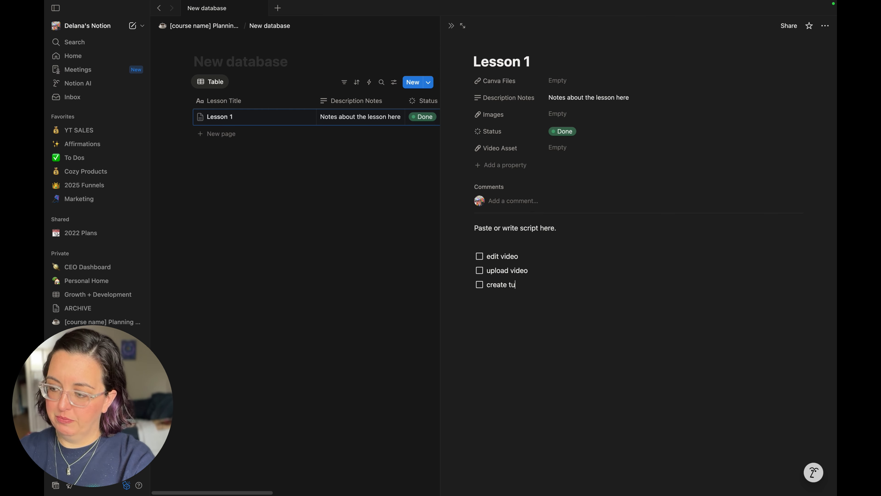
key(Return)
text(add home)
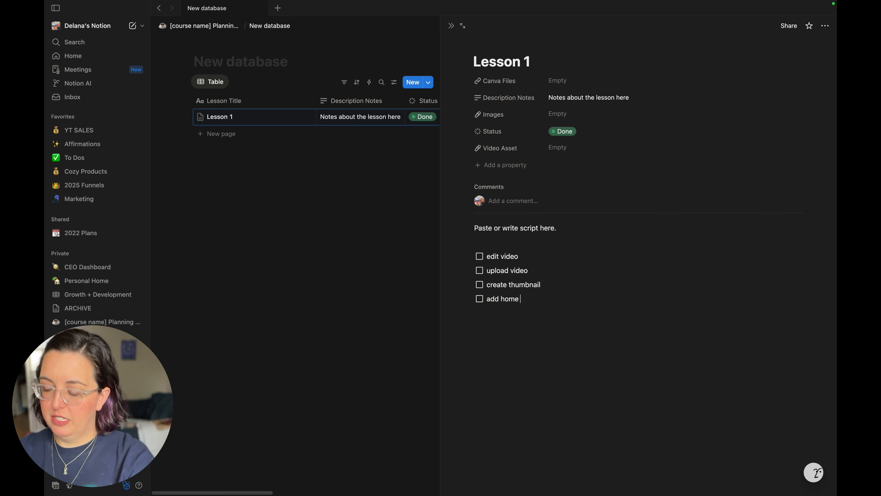
text(work to lesson)
key(Return)
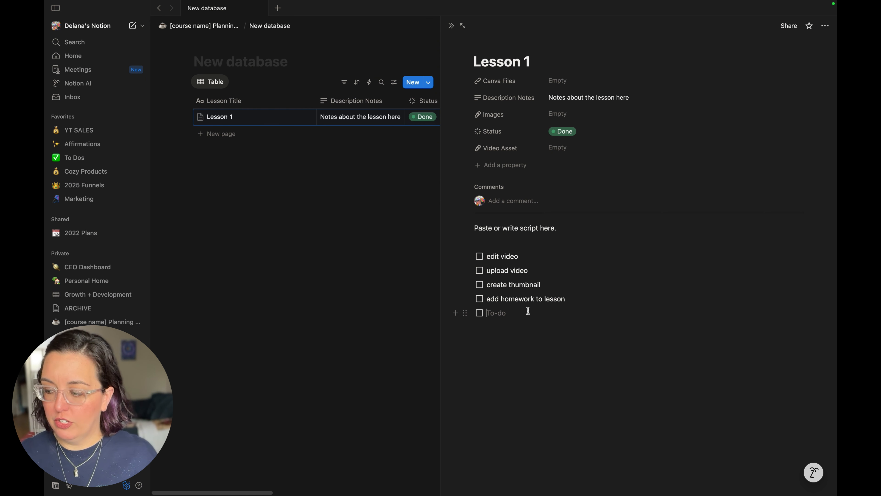
key(BackSpace)
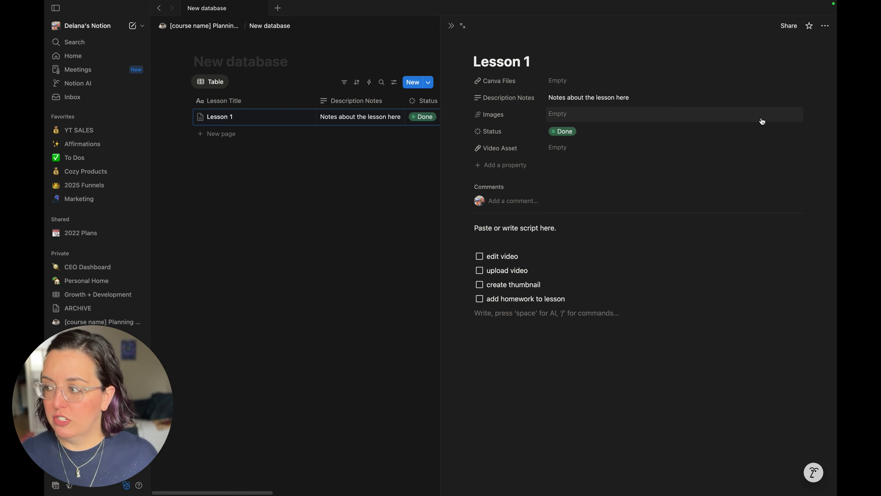
Step: Close the Lesson 1 page, reopen it to review the script text and checklist, and return to the table
click(358, 195)
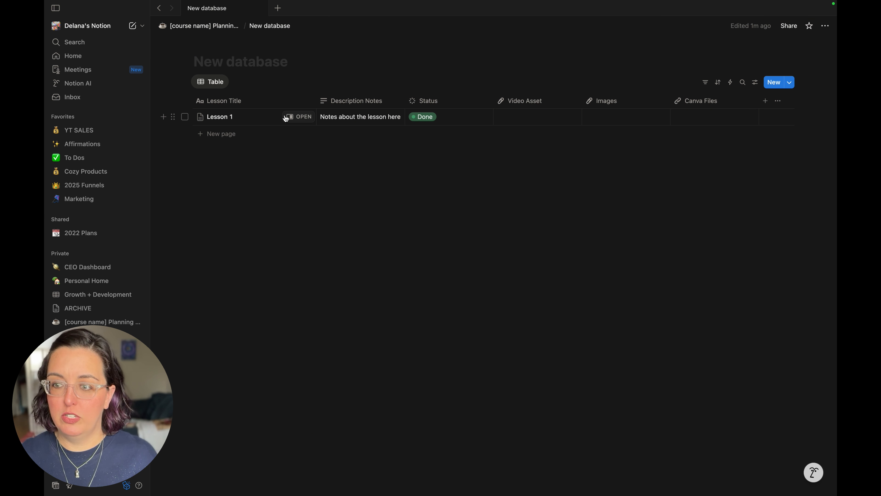
click(295, 117)
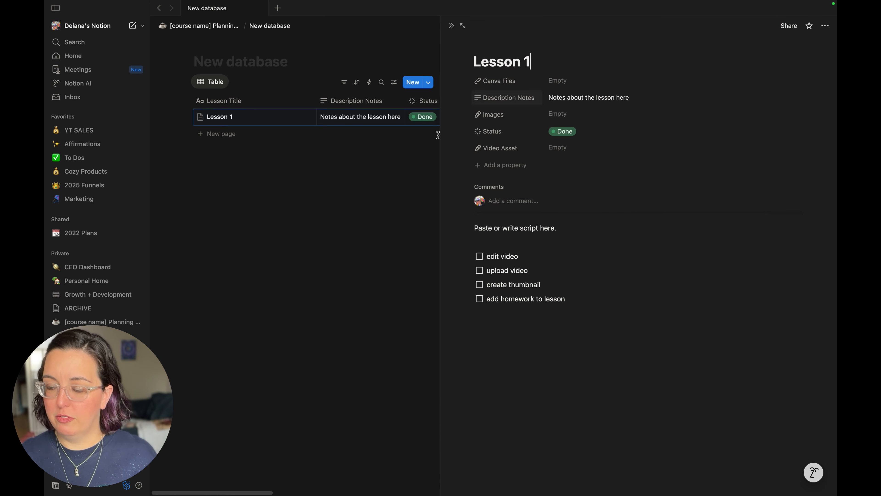
click(364, 264)
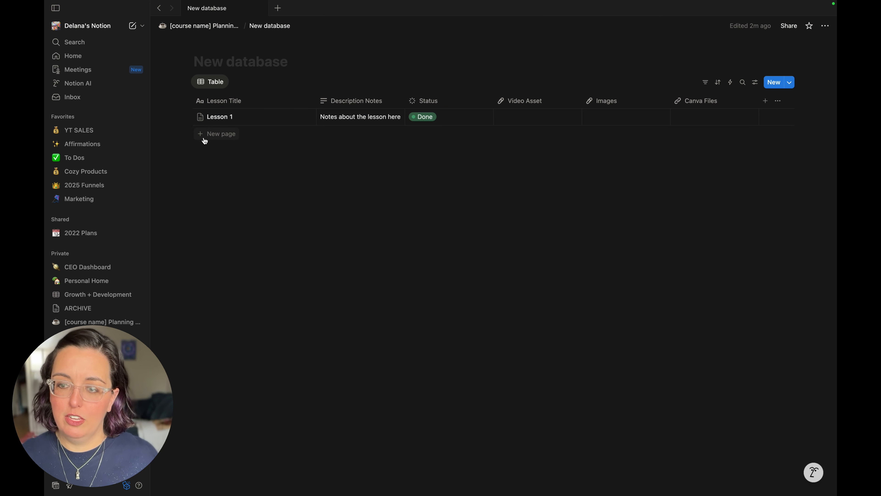
Step: Add a new entry titled "Lesson 2" to the table and set its status to Draft
click(215, 134)
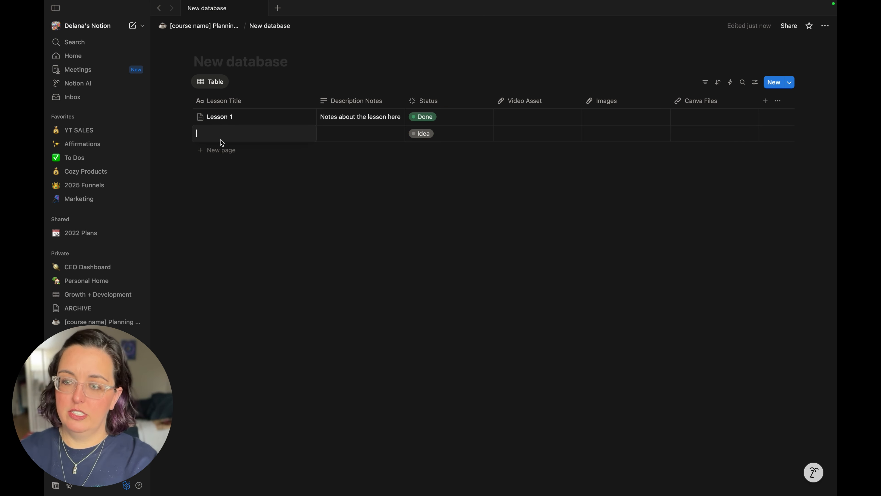
text(Lesson 2)
key(Return)
click(421, 133)
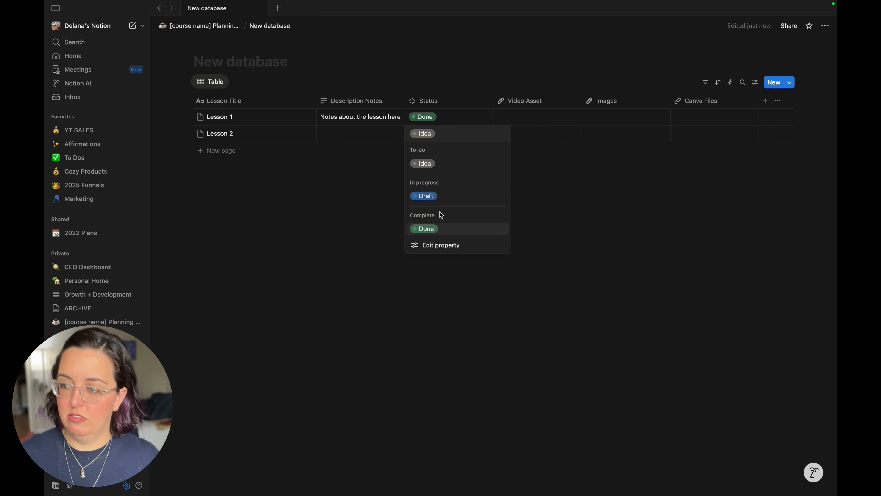
click(432, 198)
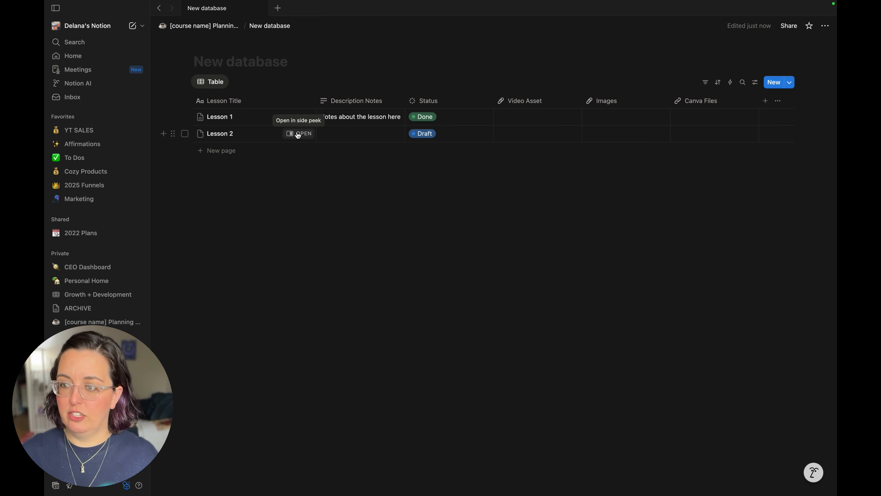
Step: Open the Lesson 2 page in side peek to view its properties and body, and return to the table
click(298, 134)
click(505, 231)
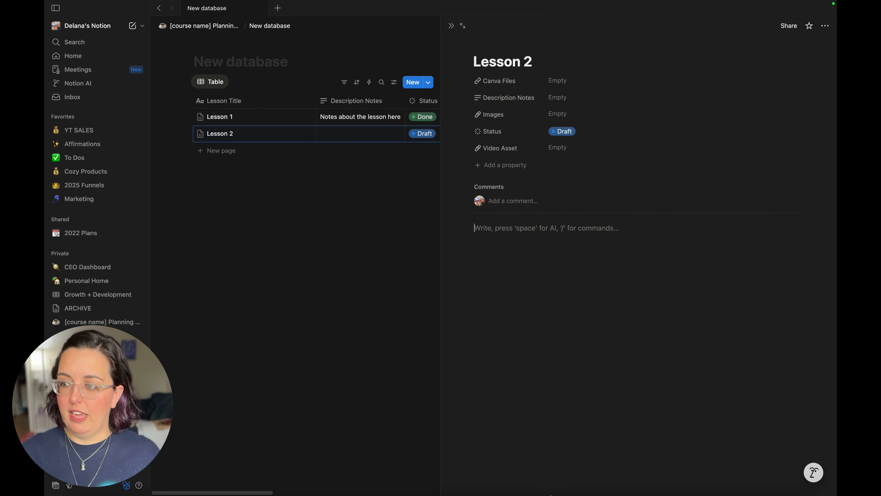
mouse_move(553, 489)
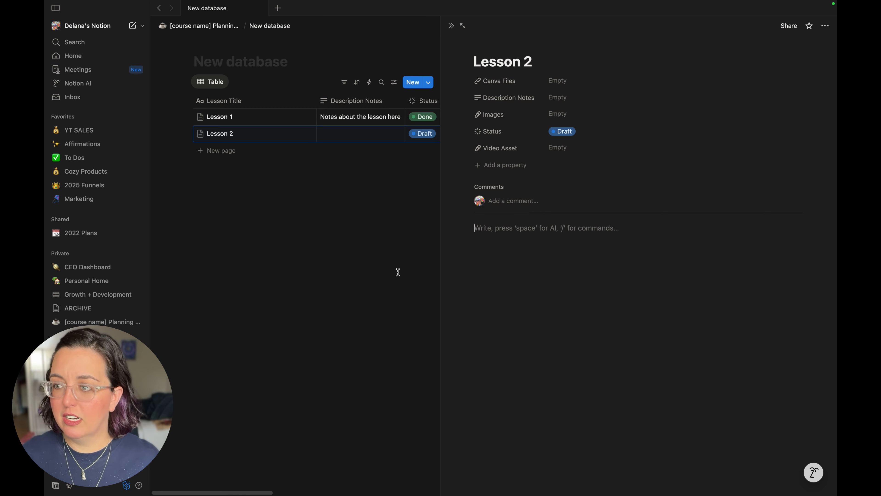
click(283, 152)
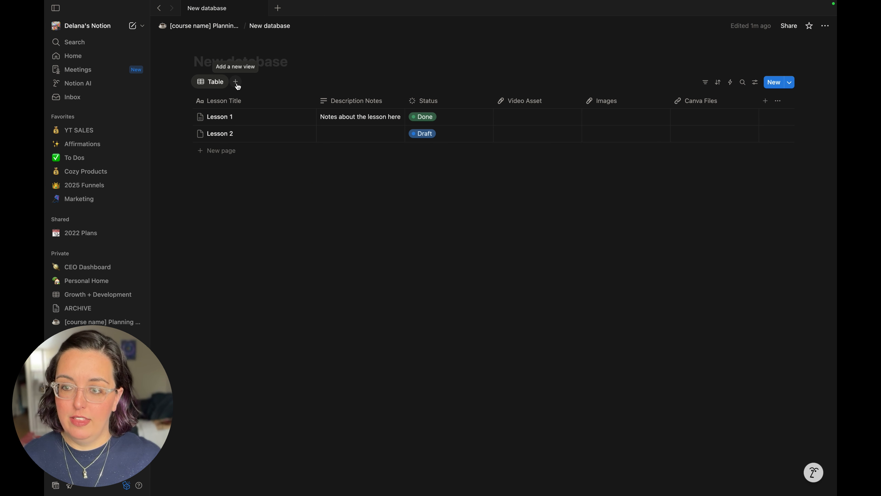
Step: Add a new board layout view to the database, name it "Board View" and close its settings
click(236, 82)
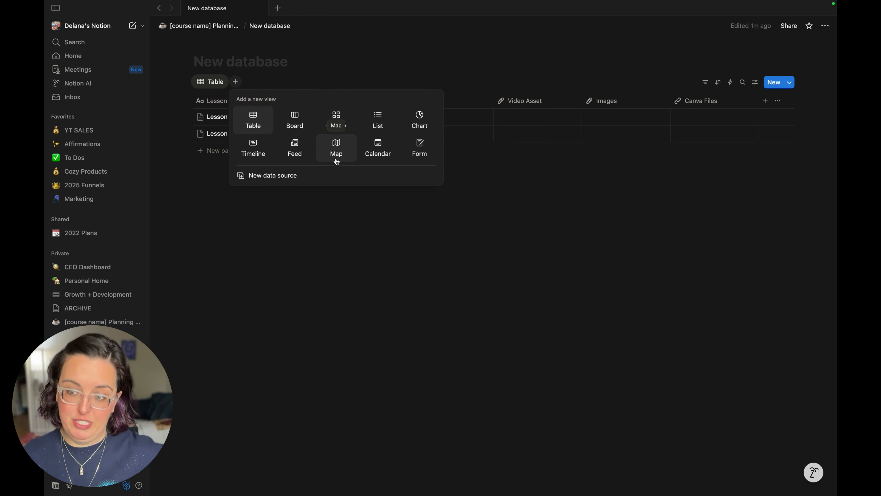
click(295, 120)
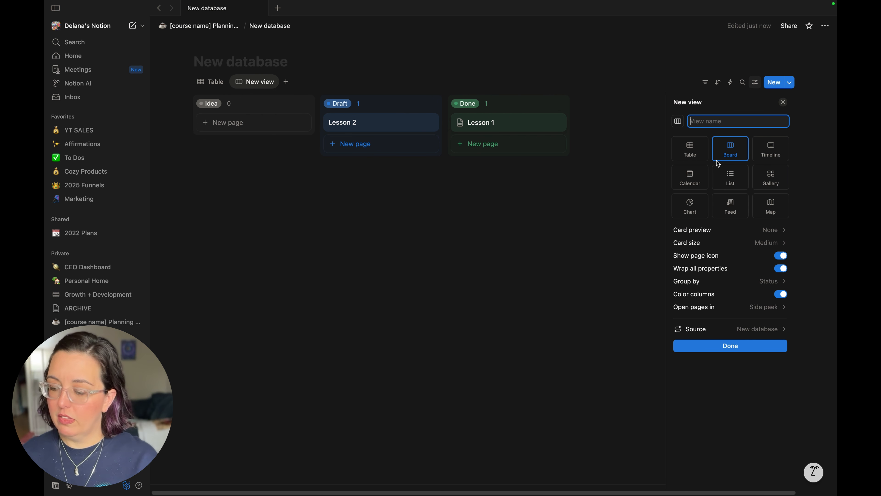
text(Board View)
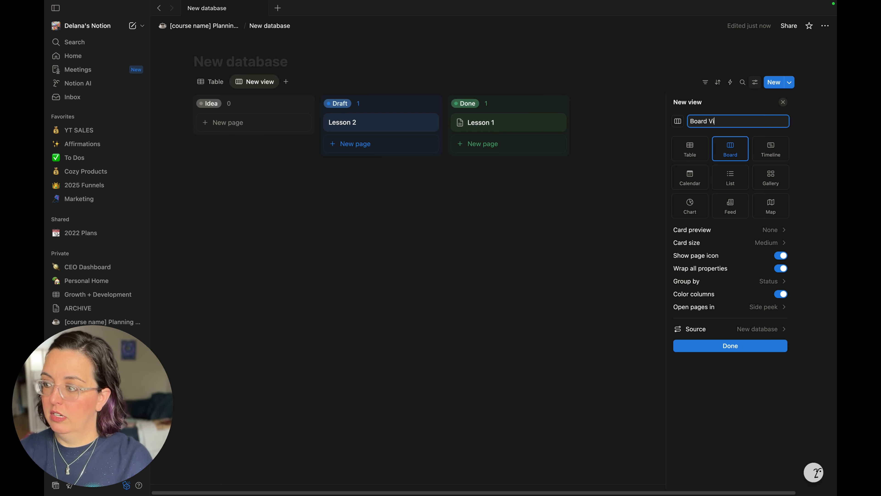
click(718, 346)
click(600, 261)
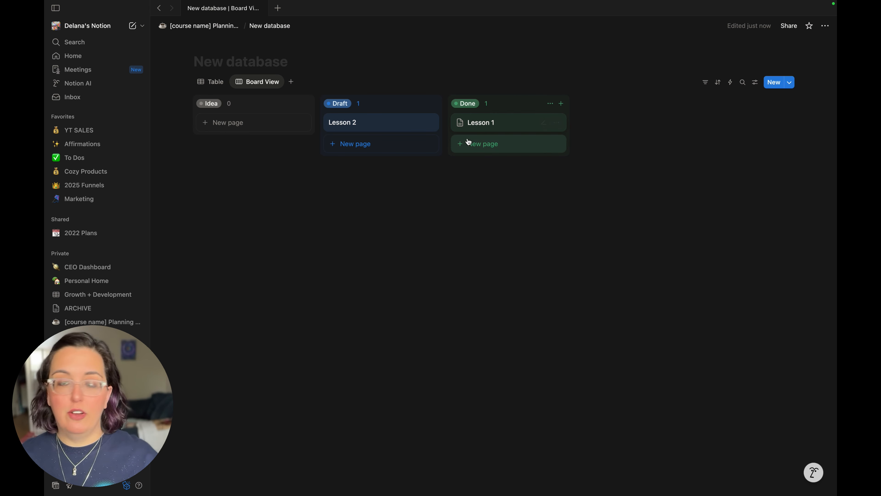
Step: Open the Lesson 1 card from the board to view its properties, script and checklist, and return to the board
click(484, 129)
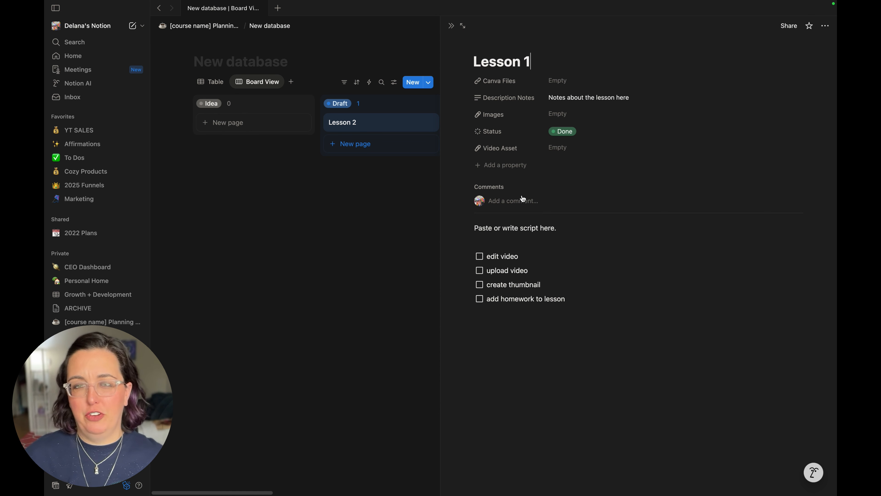
click(297, 254)
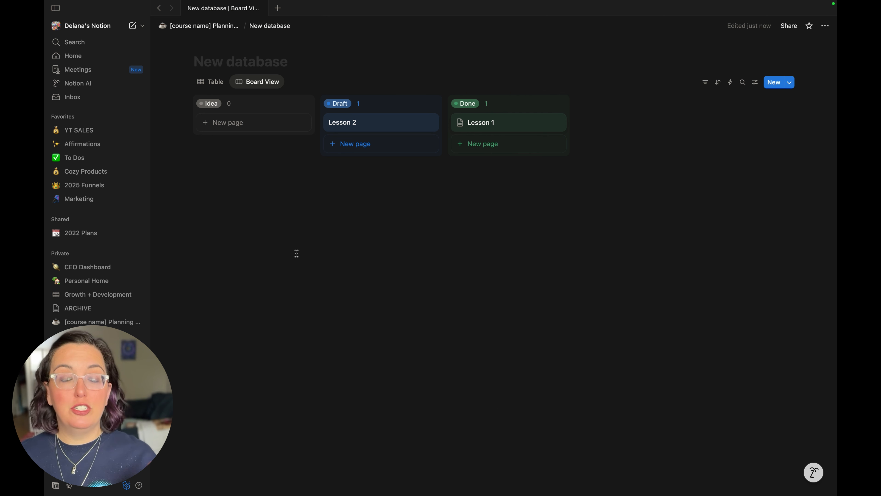
Step: Edit the Board View's property visibility to show Video Asset, Status and Description Notes on the lesson cards
click(259, 82)
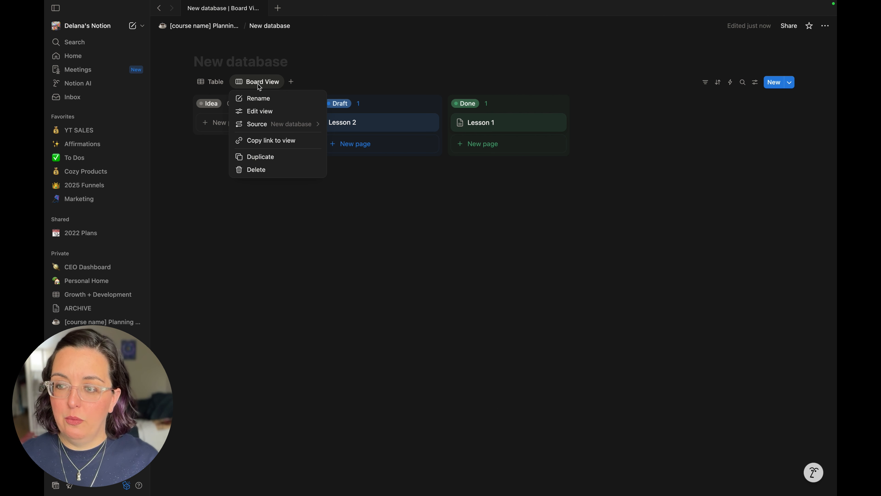
click(255, 111)
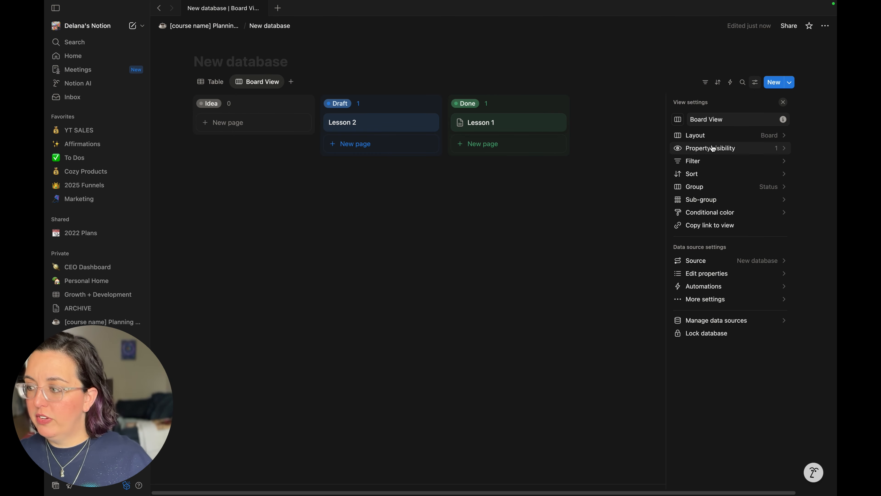
click(699, 150)
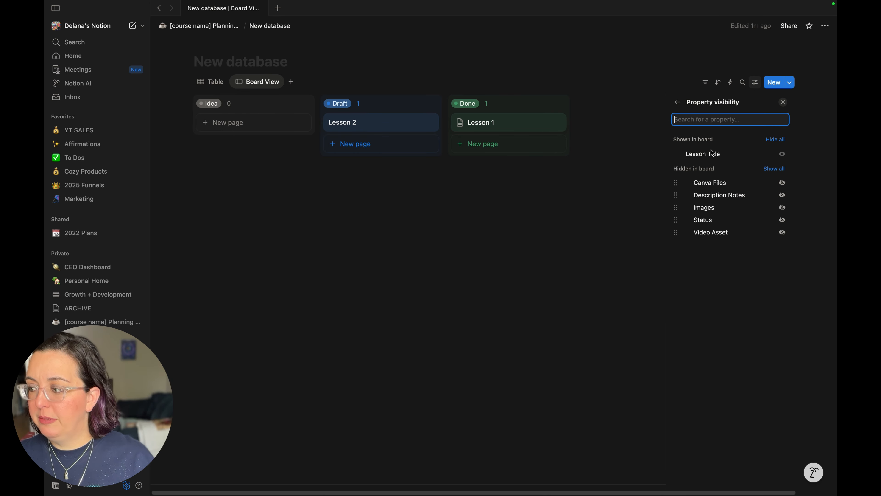
click(782, 233)
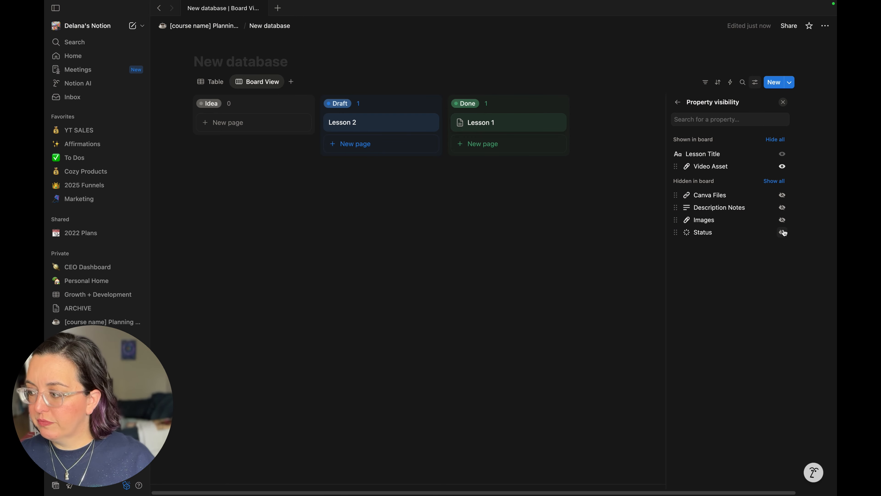
click(783, 233)
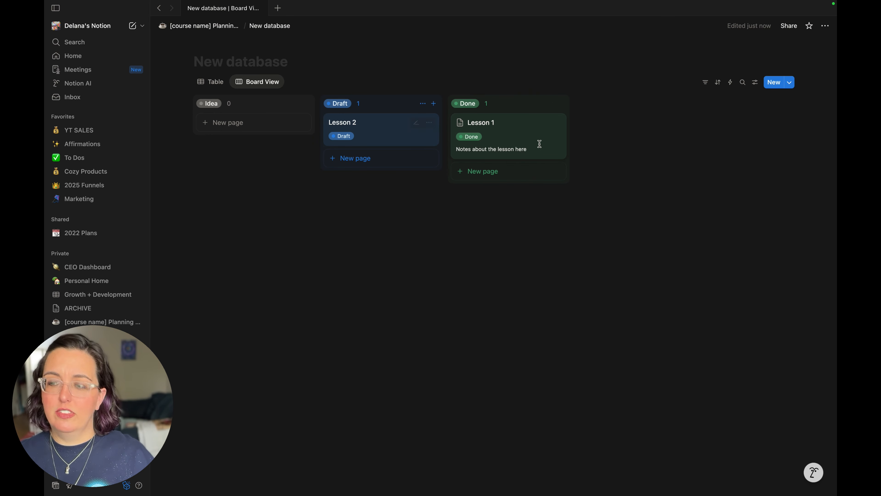